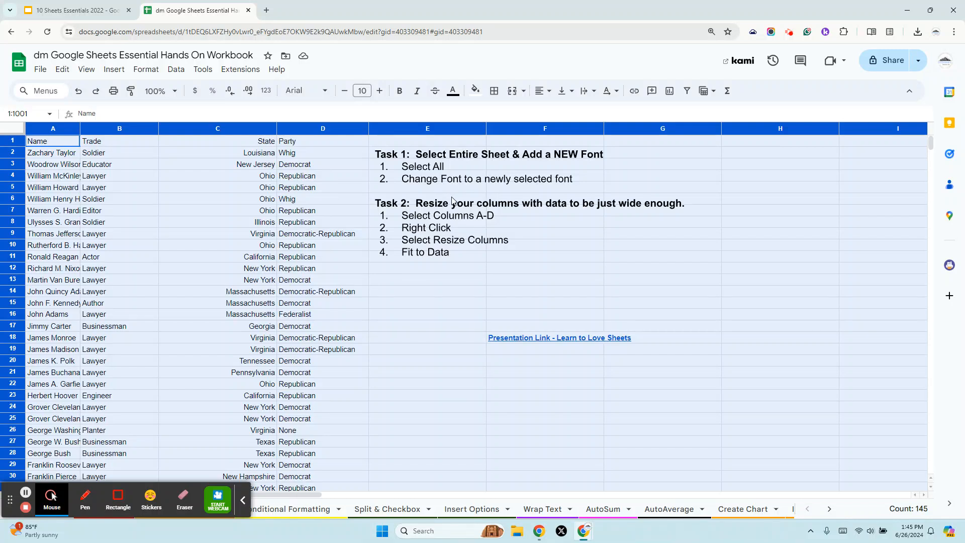
left_click(243, 499)
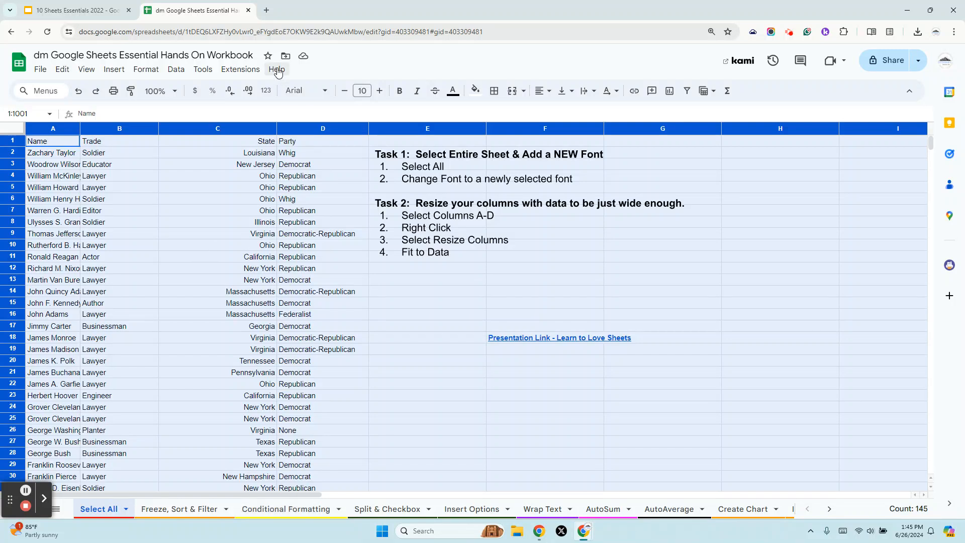
Add the trending font Spicy Rice through More fonts and apply it to the entire selected sheet.
left_click(322, 94)
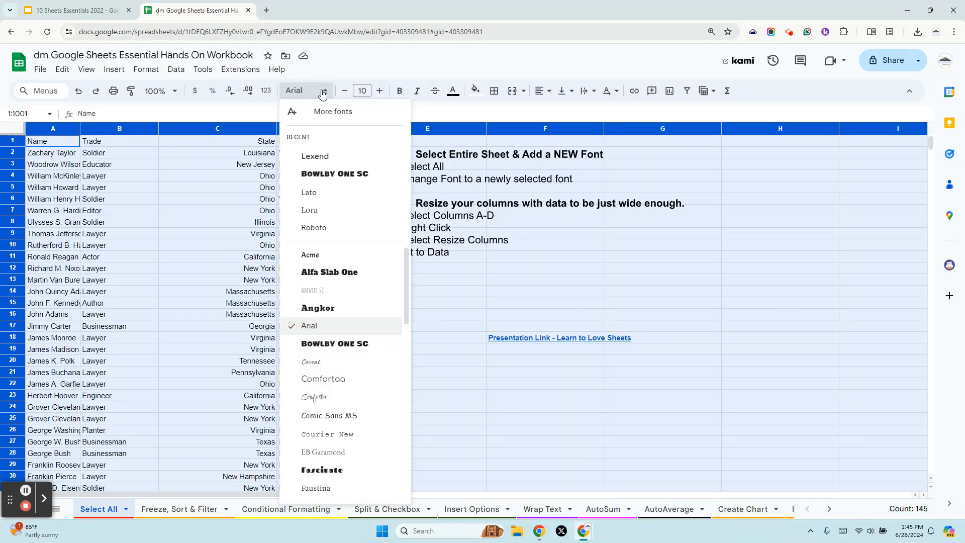
left_click(340, 116)
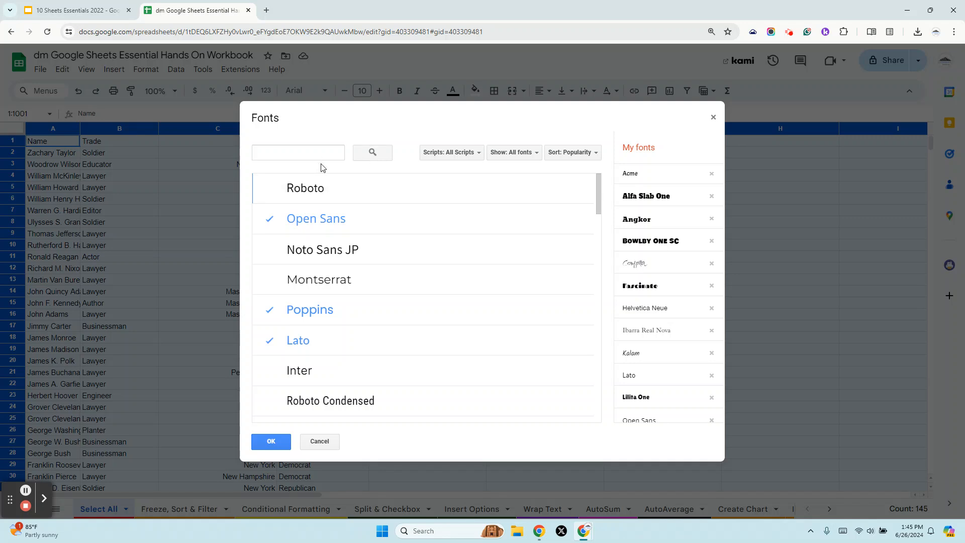
left_click(555, 159)
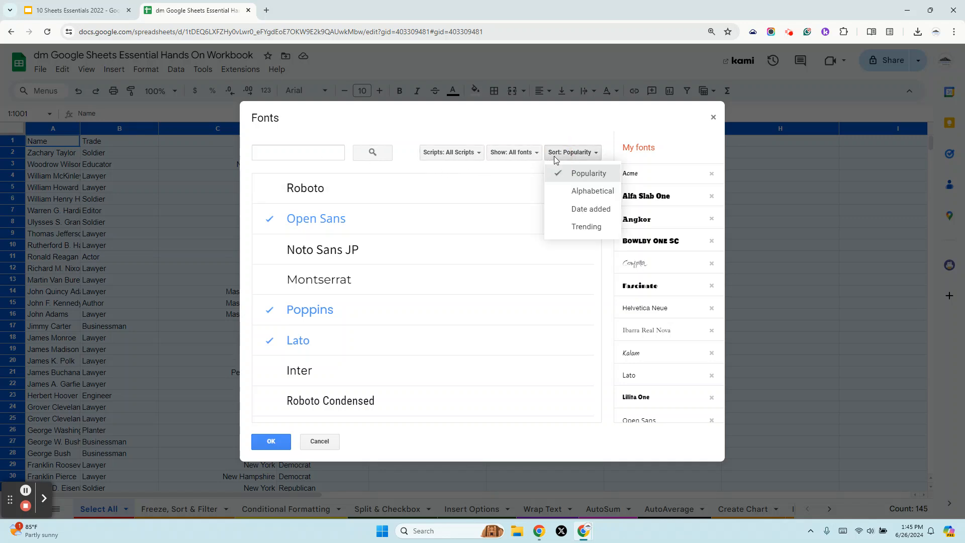
left_click(584, 228)
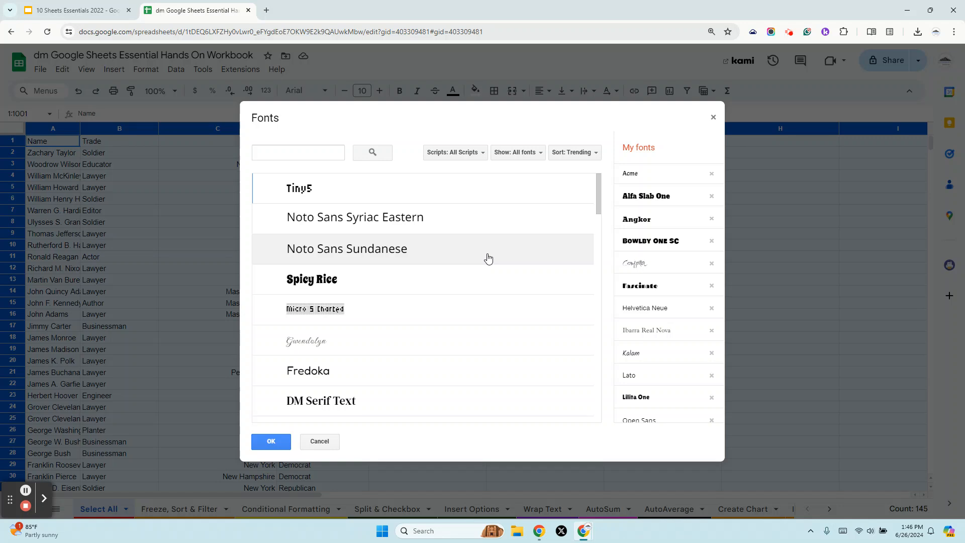
scroll(487, 258, "down", 2)
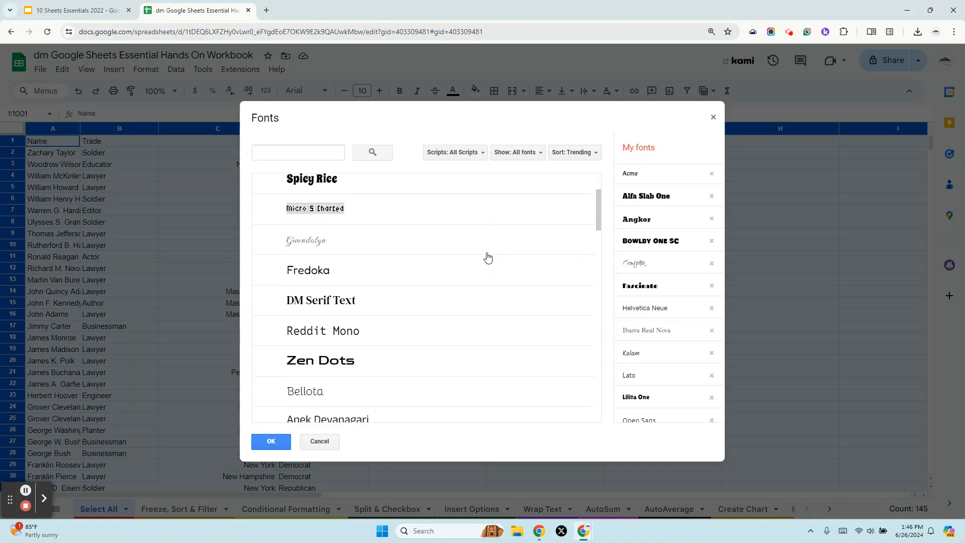
scroll(486, 259, "up", 2)
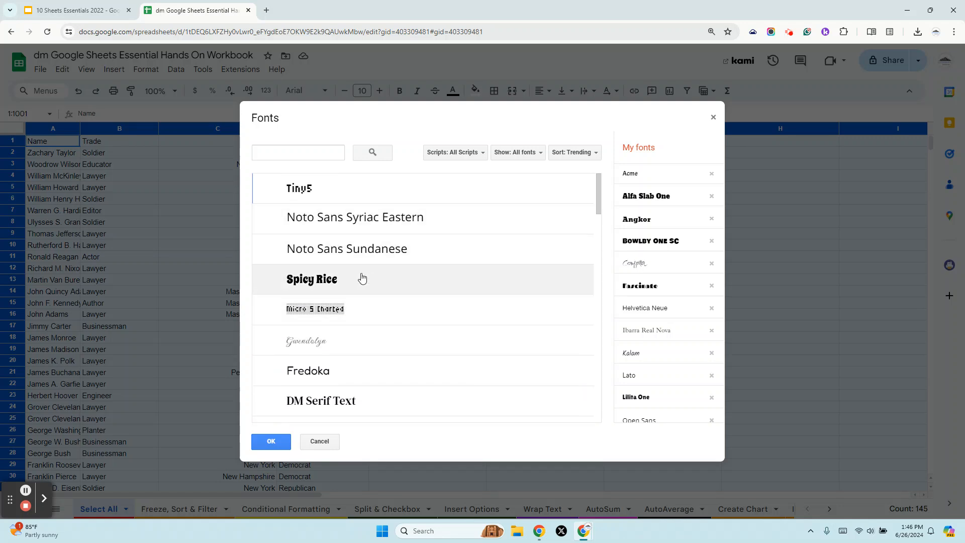
left_click(335, 281)
left_click(264, 438)
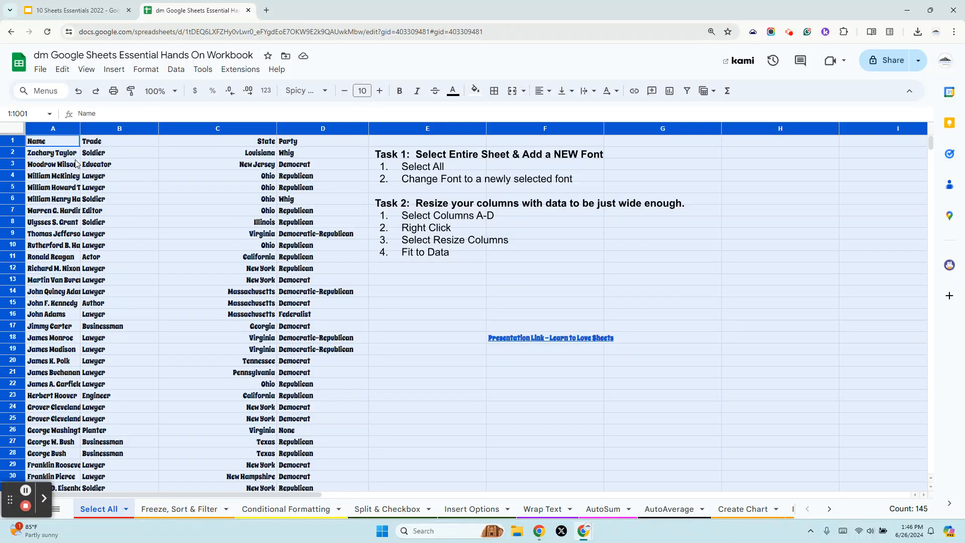
Select columns A to D and resize them to fit their data.
left_click(122, 188)
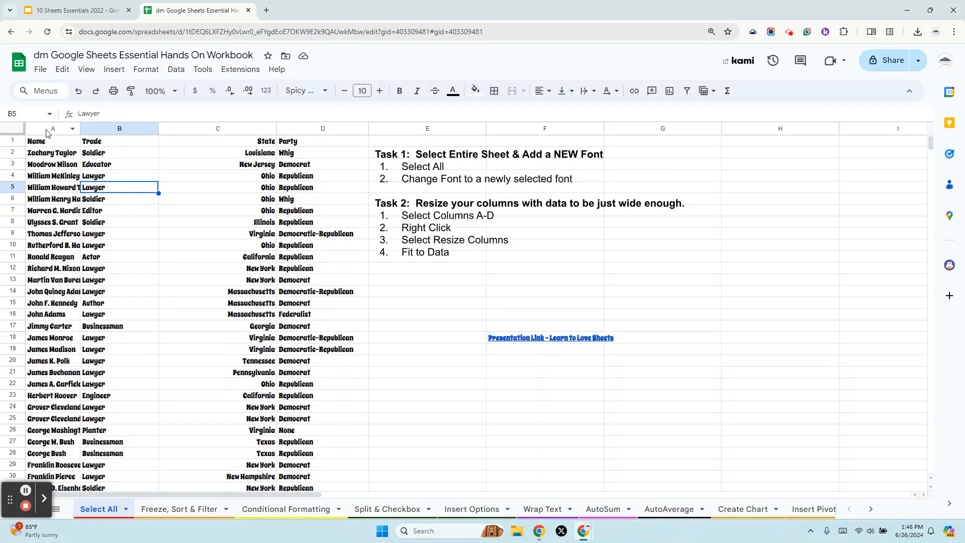
left_click(74, 130)
left_click_drag(74, 130, 217, 129)
left_click(189, 245)
left_click(119, 211)
left_click_drag(51, 133, 213, 133)
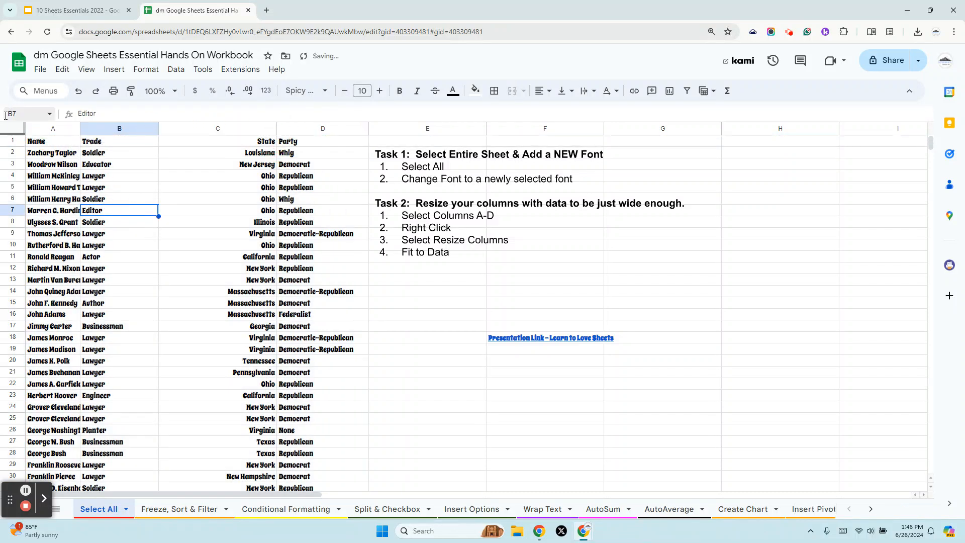
left_click_drag(53, 129, 339, 147)
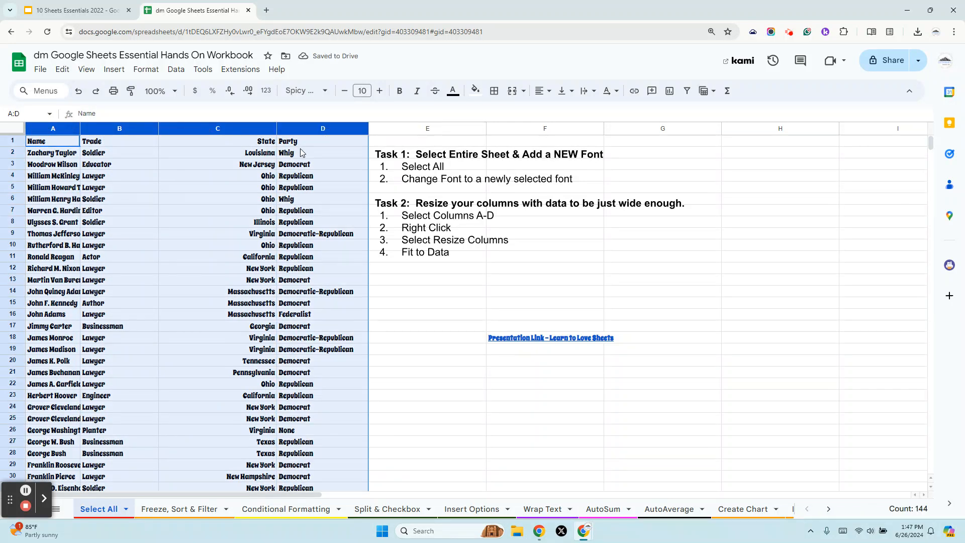
right_click(204, 188)
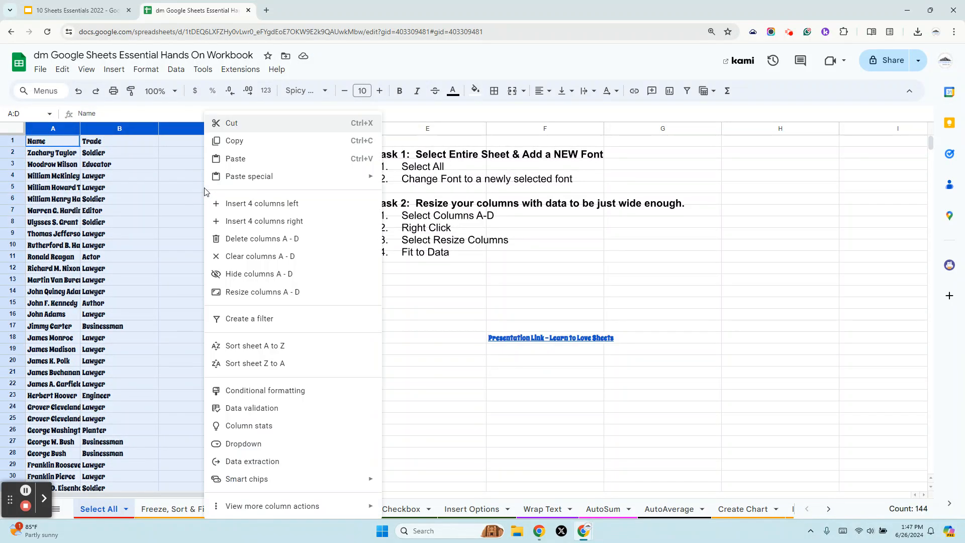
left_click(241, 297)
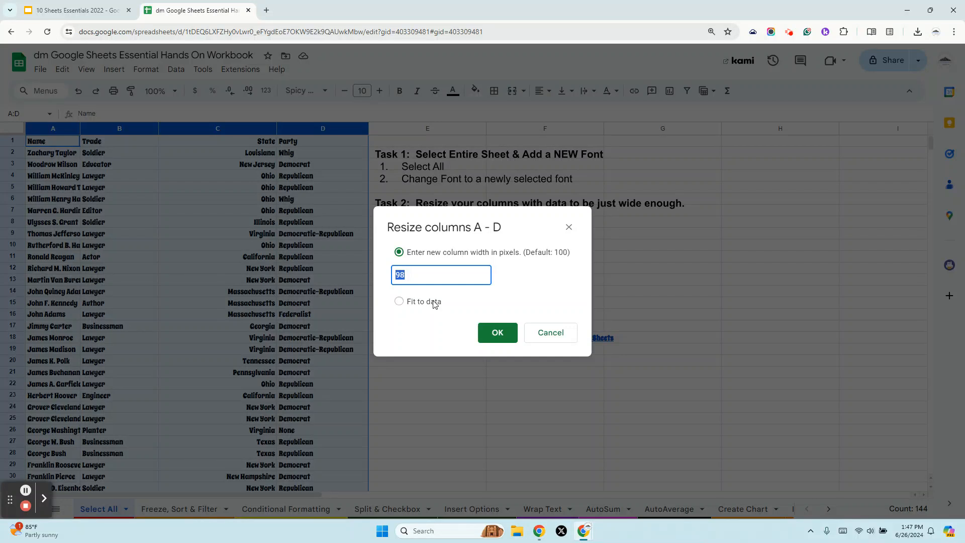
left_click(434, 303)
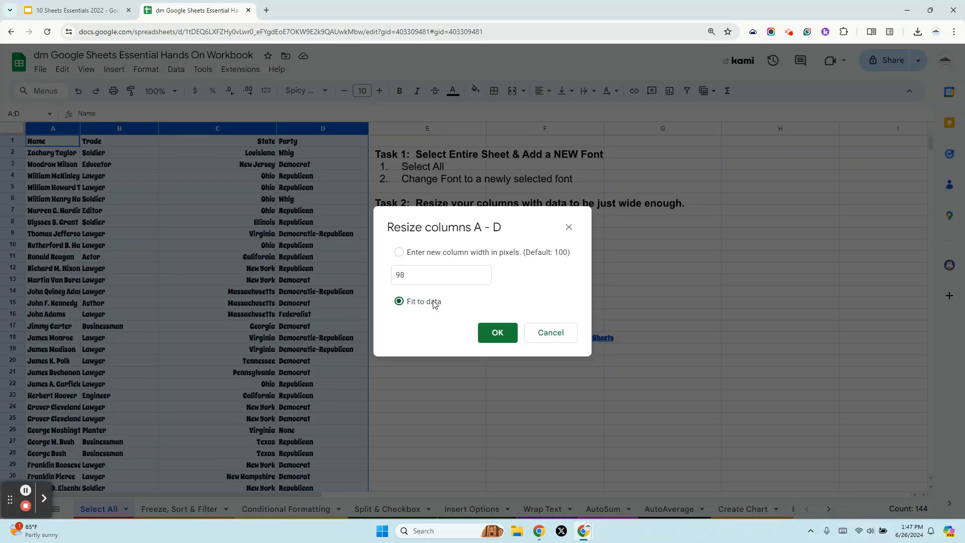
left_click(497, 334)
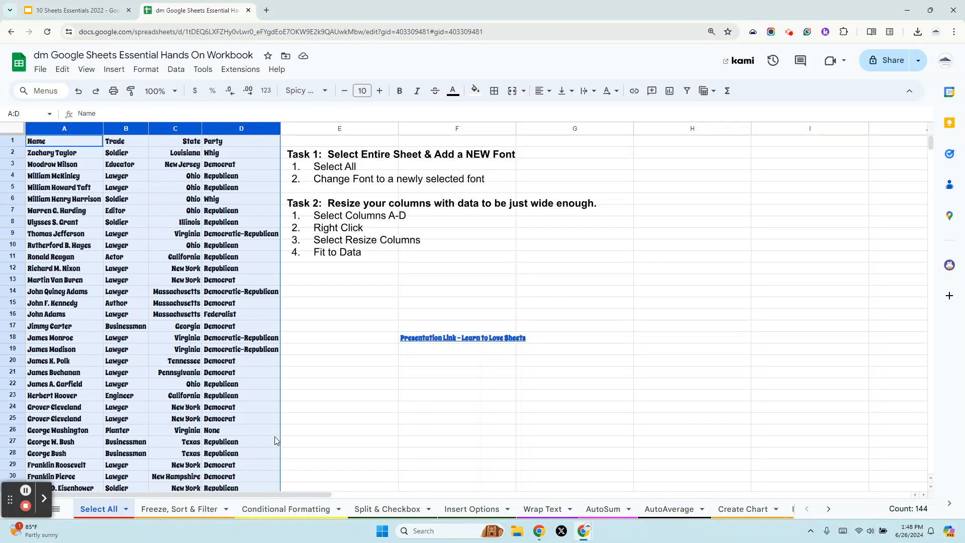
Move the task instructions drawing closer to the data columns.
left_click(371, 166)
left_click_drag(441, 165, 481, 305)
left_click_drag(508, 186, 433, 186)
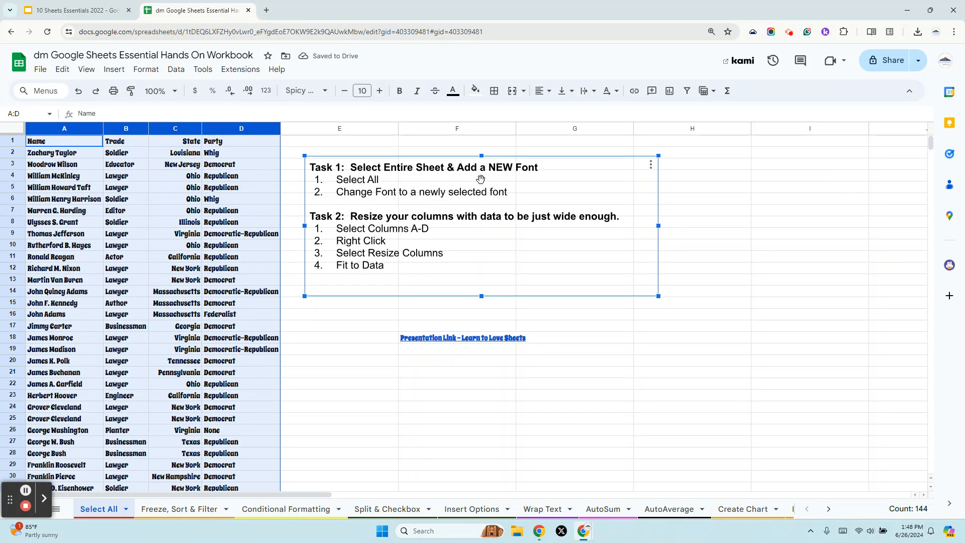
Open the instructions drawing and change all its text to the Spicy Rice font, then save it.
double_click(468, 229)
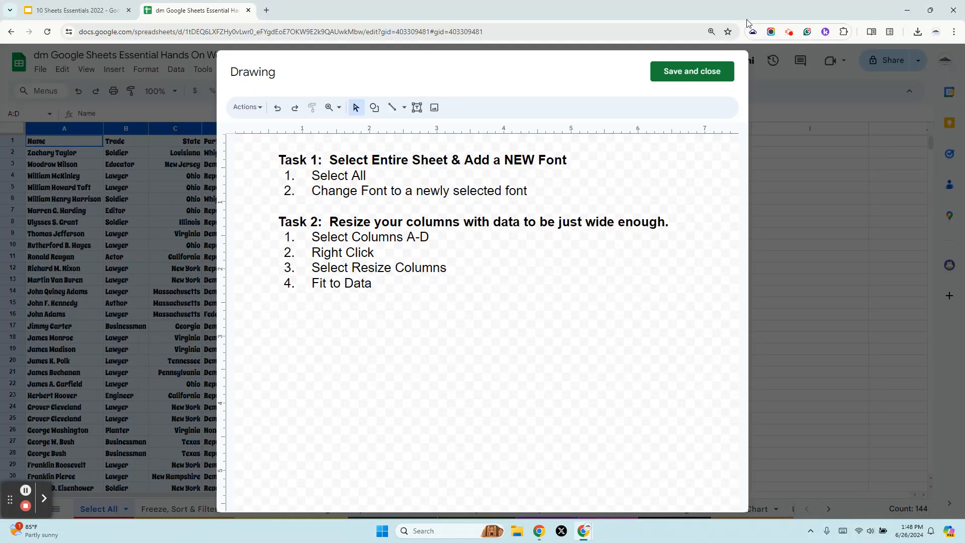
left_click(670, 71)
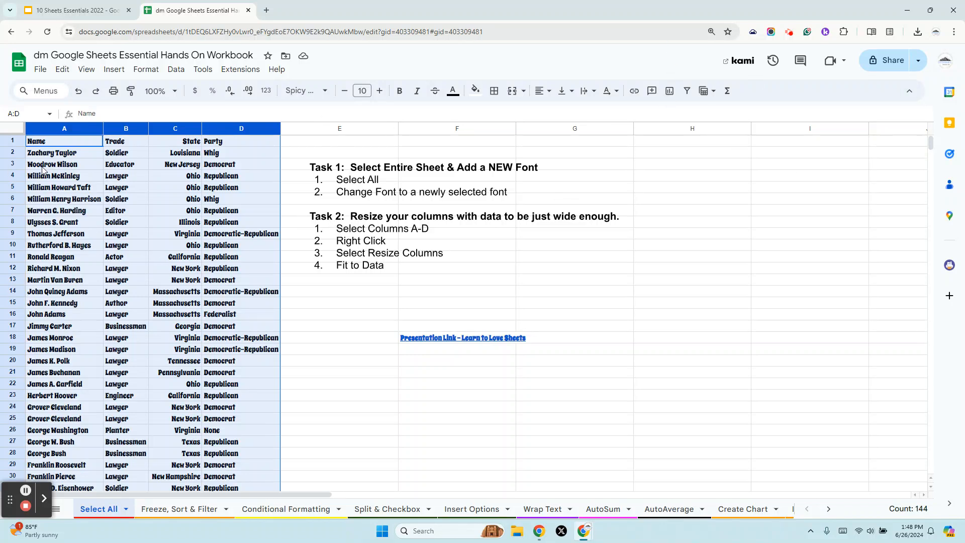
double_click(396, 198)
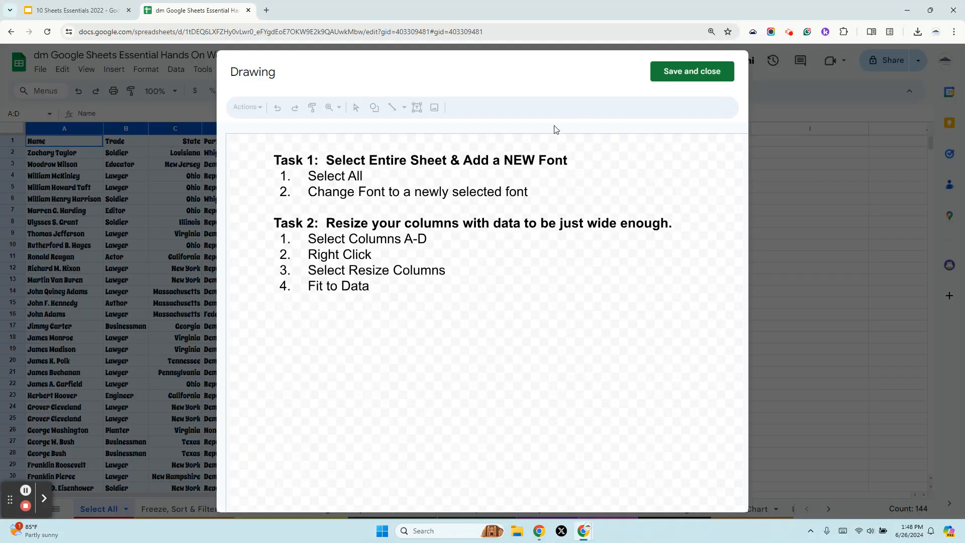
left_click_drag(282, 156, 535, 317)
left_click(552, 107)
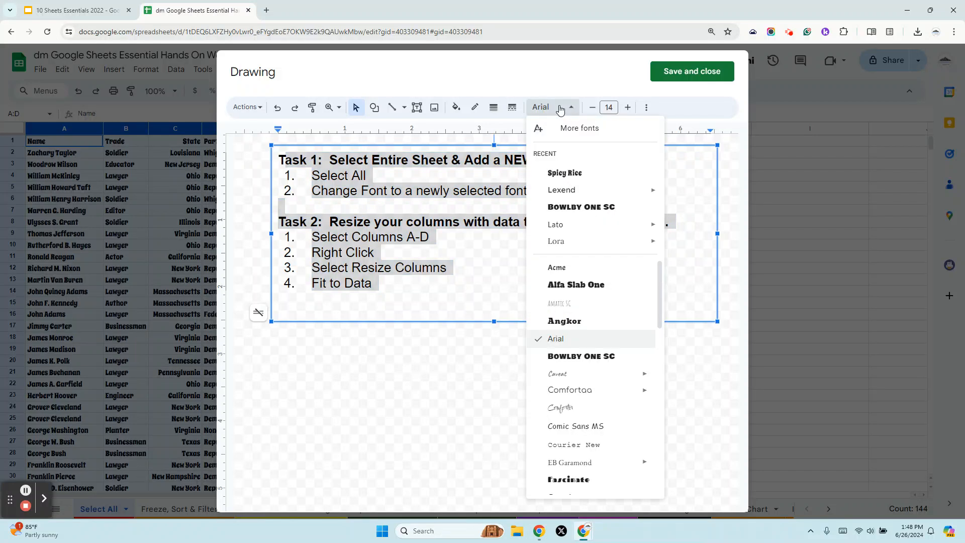
left_click(558, 170)
left_click(674, 71)
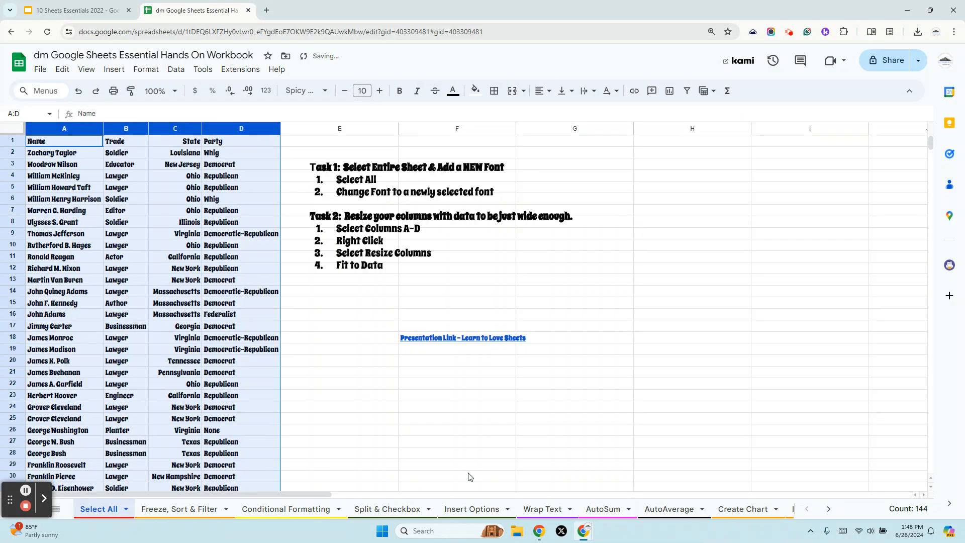
Insert a new drawing and draw a text box across its upper area.
left_click(116, 71)
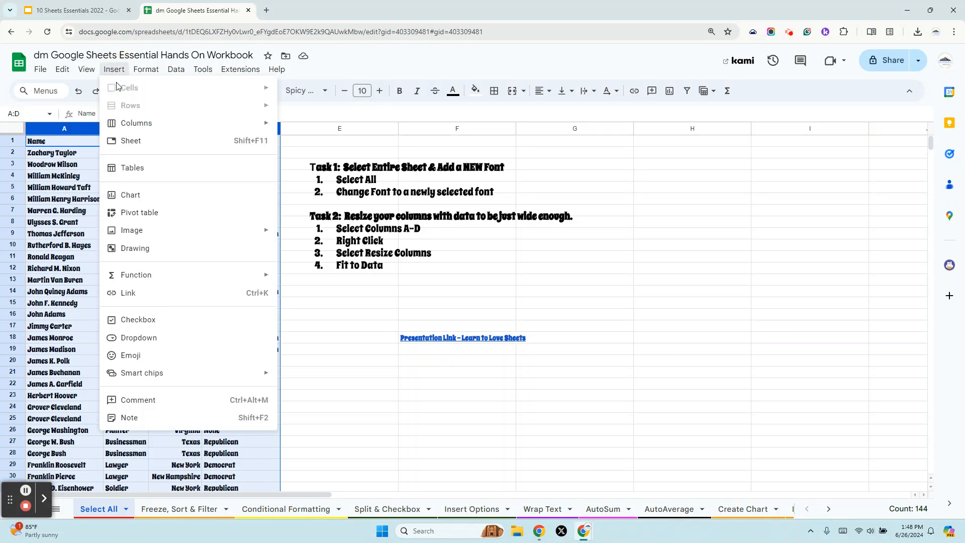
left_click(172, 250)
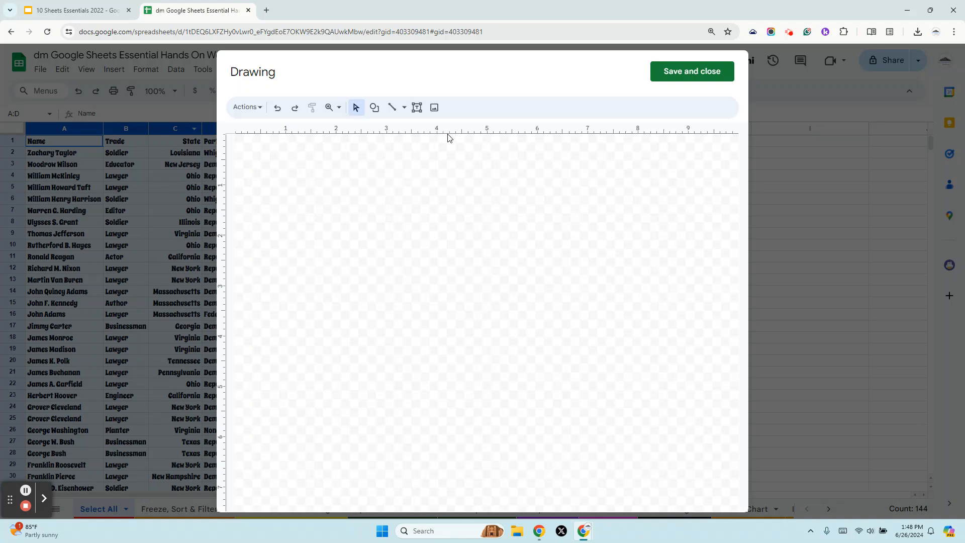
left_click(416, 107)
left_click_drag(289, 174, 487, 196)
left_click_drag(659, 228, 660, 228)
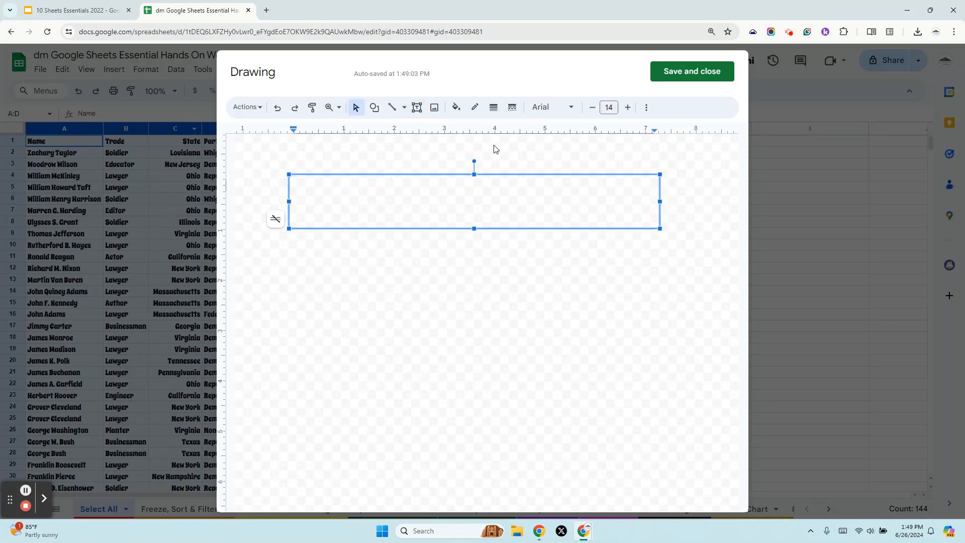
Search Google Images for "presidents", insert the military presidents image, and save the drawing into the sheet.
left_click(434, 107)
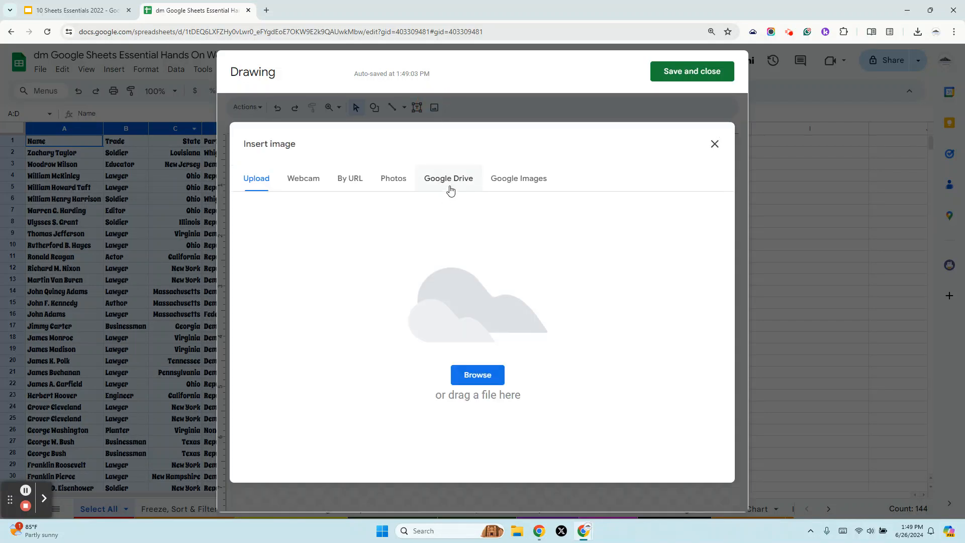
left_click(502, 179)
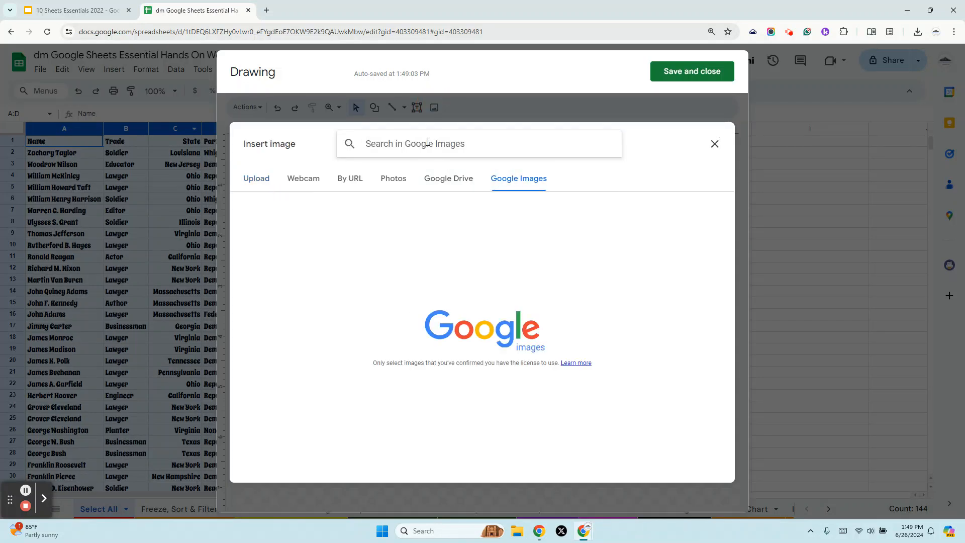
type("presidents")
key("Return")
double_click(302, 243)
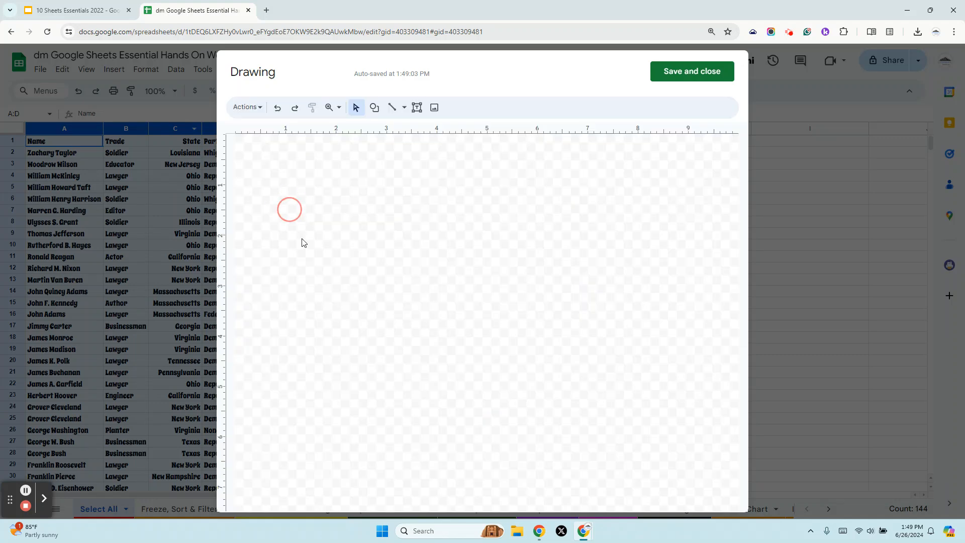
left_click(688, 75)
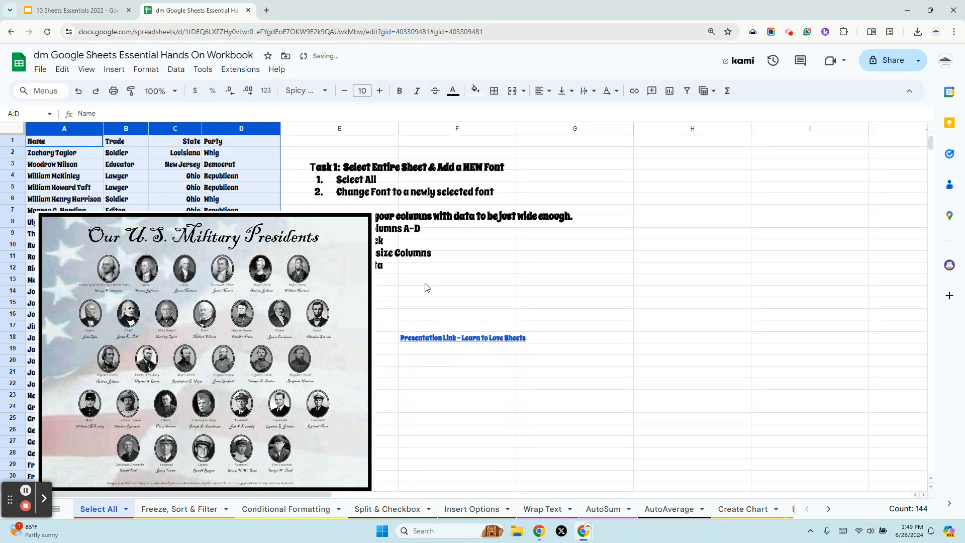
Move the presidents image to the right of the instructions text.
left_click(582, 290)
left_click(324, 245)
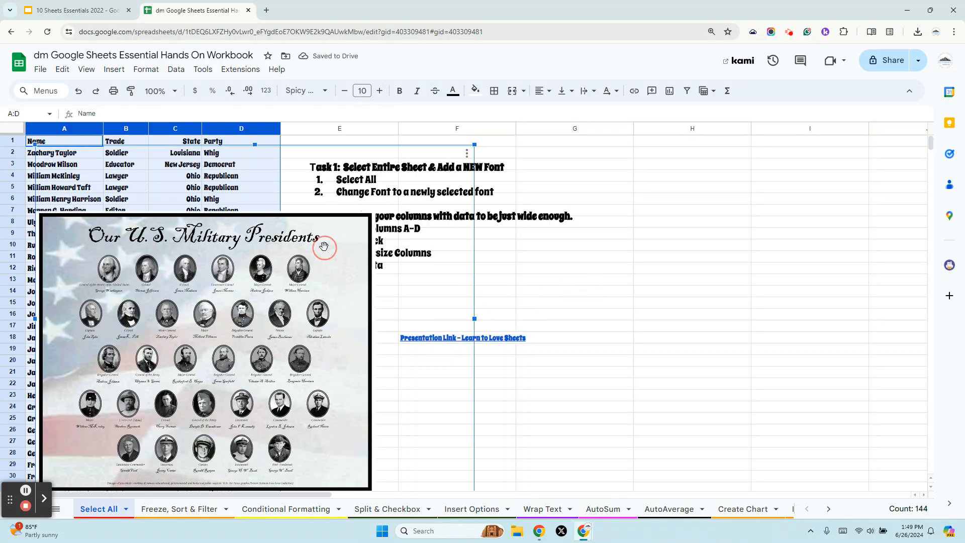
mouse_move(325, 244)
left_mouse_down()
mouse_move(579, 225)
mouse_move(761, 224)
left_mouse_up()
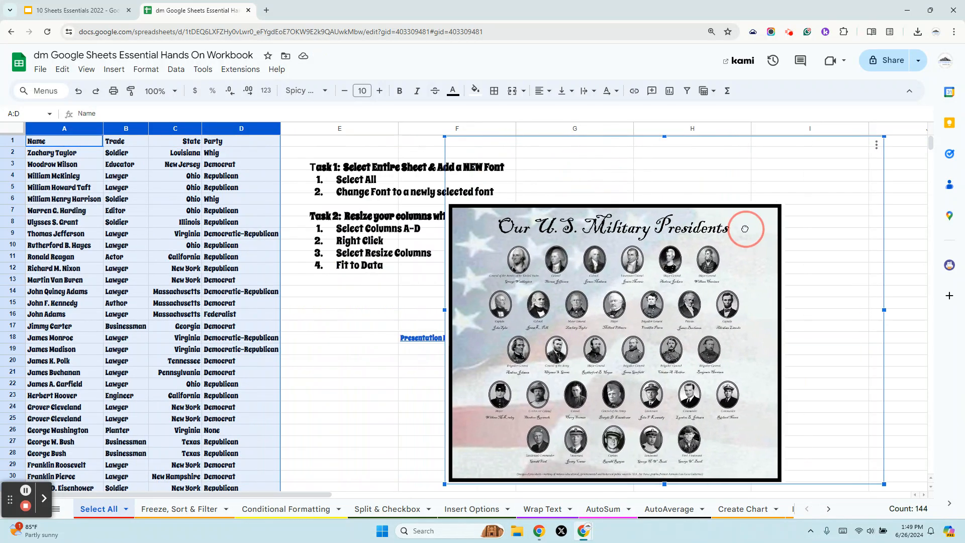
Switch to the presentation tab showing the Select All slide.
left_click(76, 10)
left_click(264, 230)
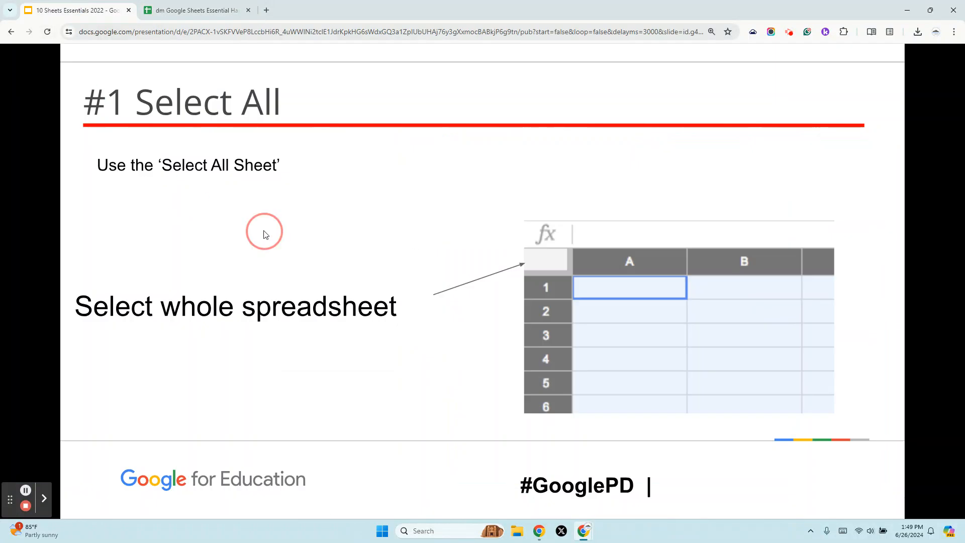